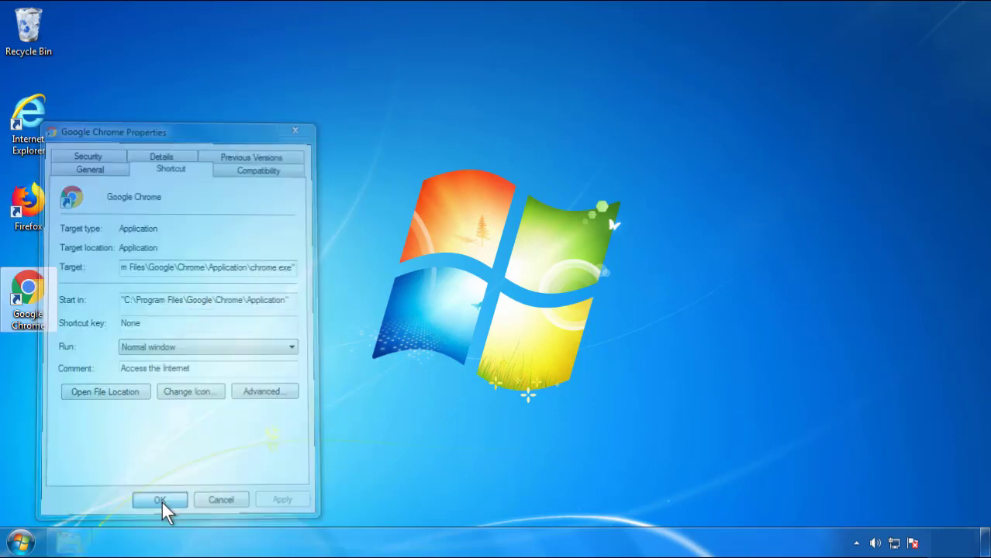
Close the Google Chrome shortcut's Properties dialog and bring up the Start menu.
left_click(21, 543)
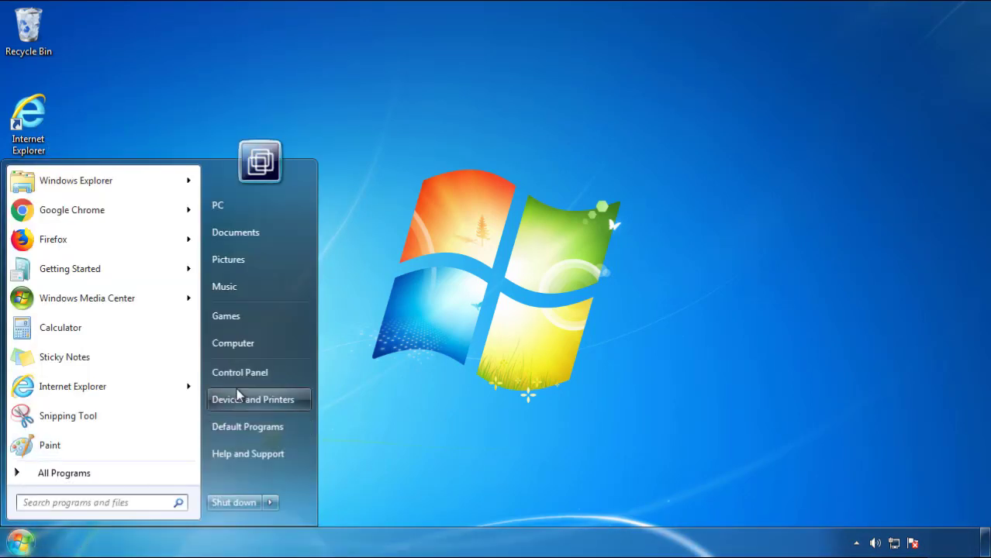
Open Programs and Features from Control Panel, sorted with the newest installs on top.
left_click(248, 370)
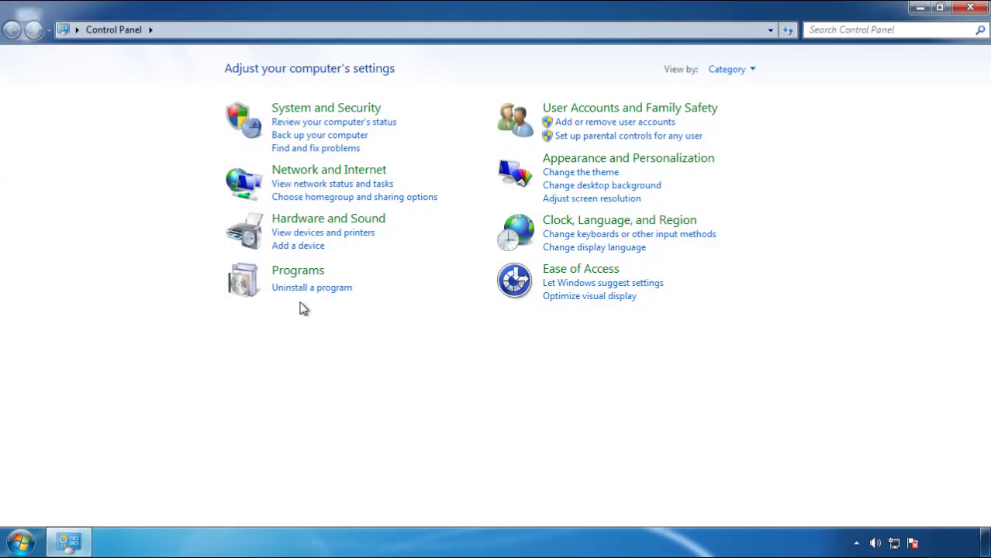
left_click(308, 289)
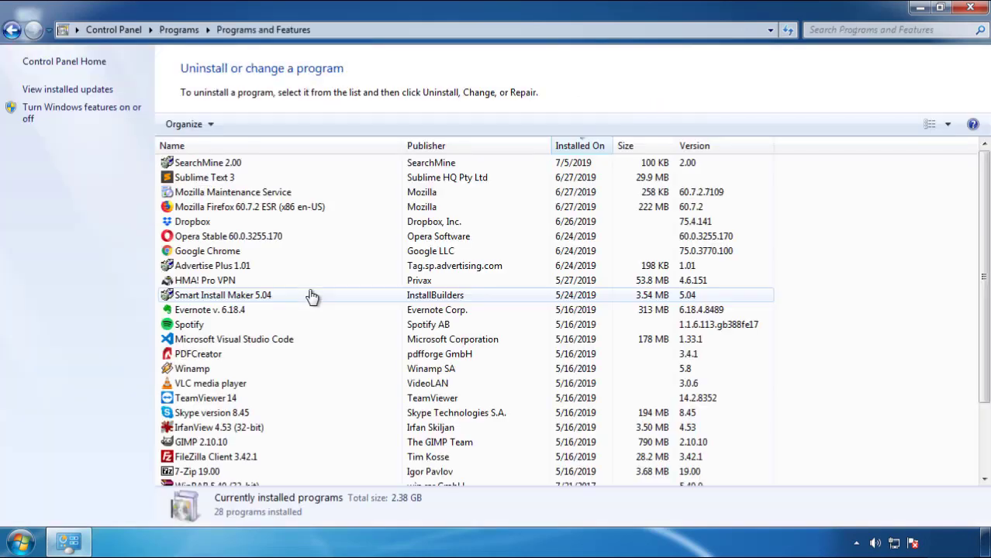
left_click(580, 147)
left_click(576, 149)
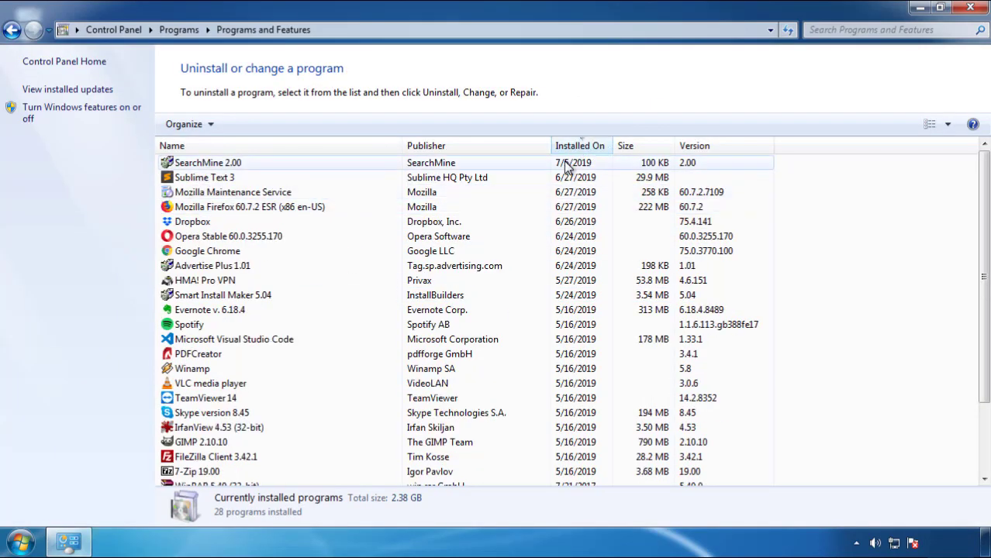
Uninstall SearchMine 2.00 through its wizard and close the programs window.
left_click(207, 165)
left_click(247, 125)
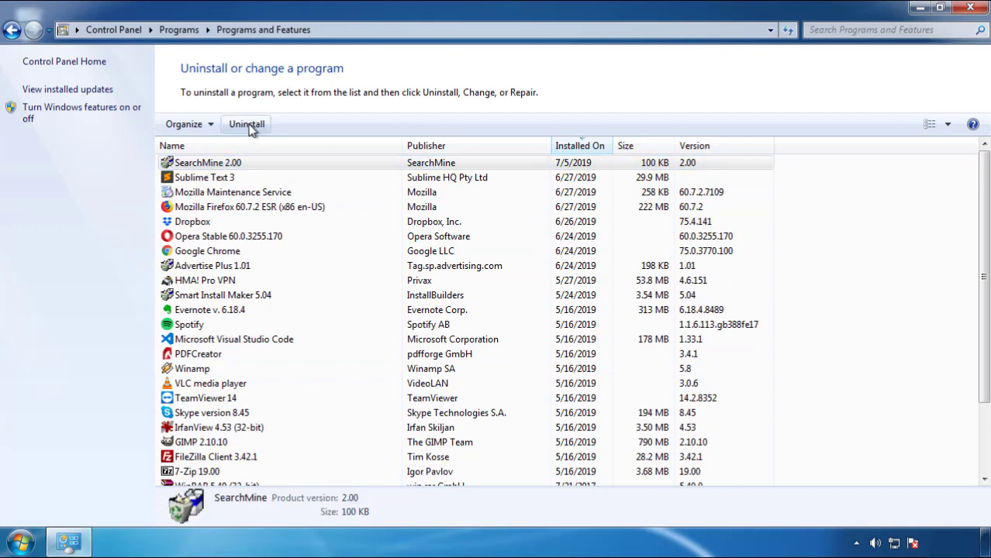
left_click(577, 410)
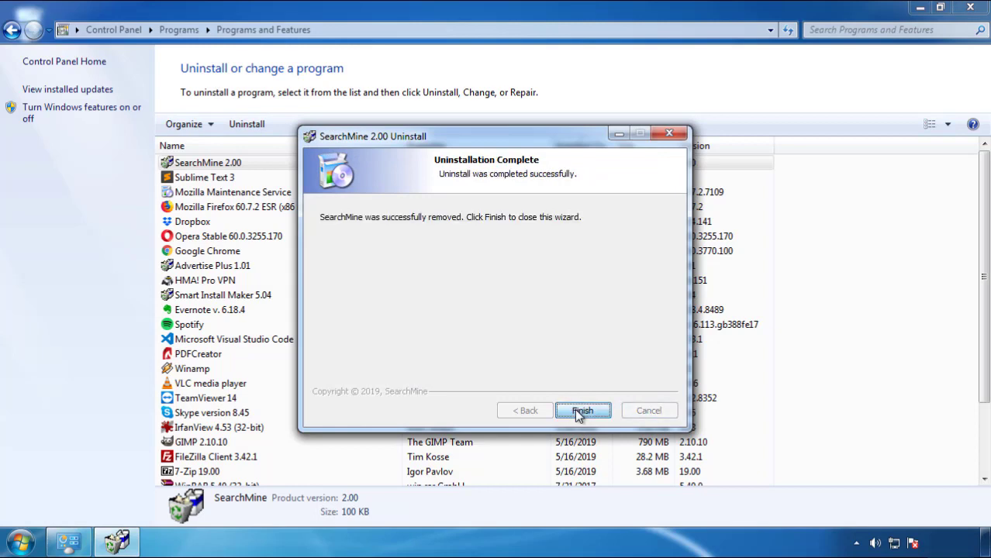
left_click(574, 408)
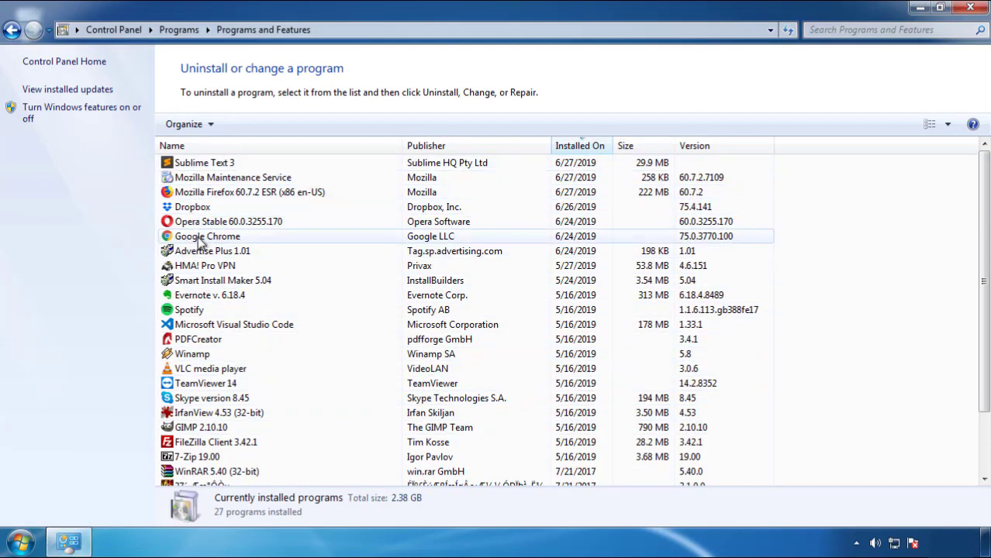
left_click(970, 9)
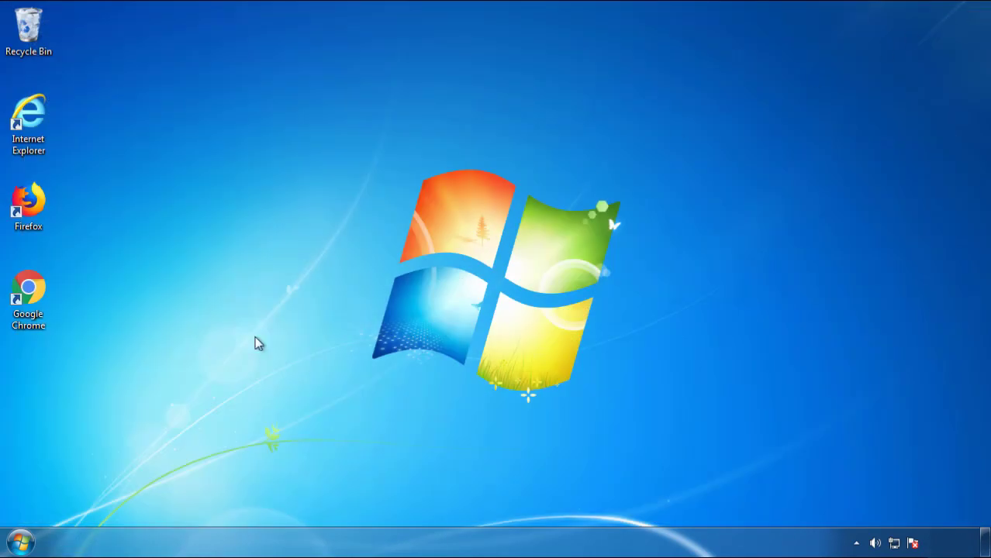
Restart Windows 7 and choose Safe Mode from the boot menu.
left_click(18, 543)
mouse_move(268, 505)
left_click(517, 424)
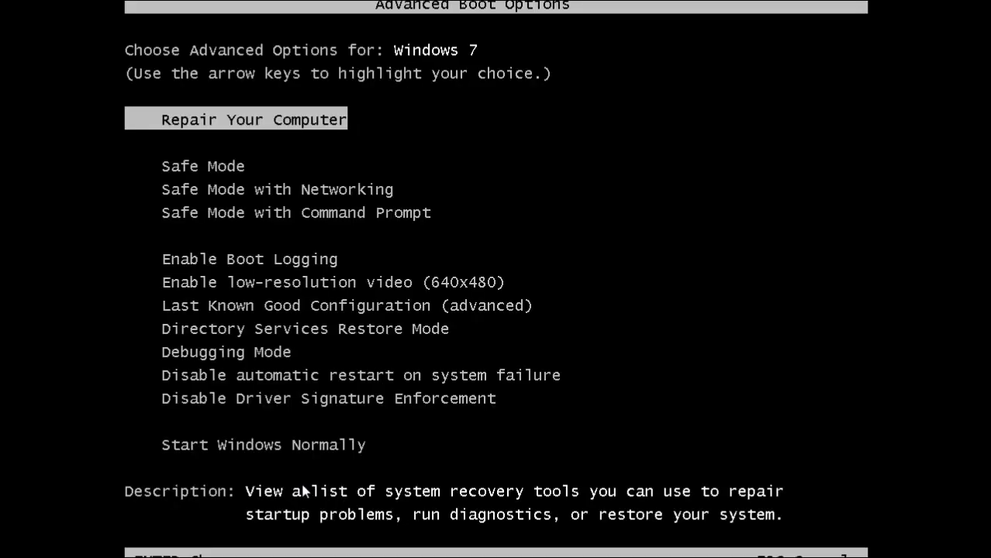
key("Down")
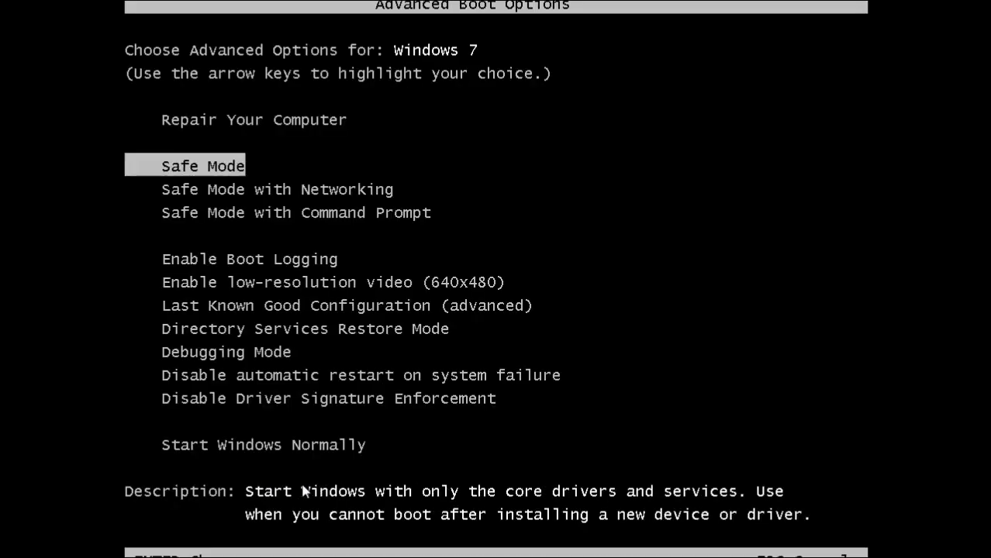
key("Return")
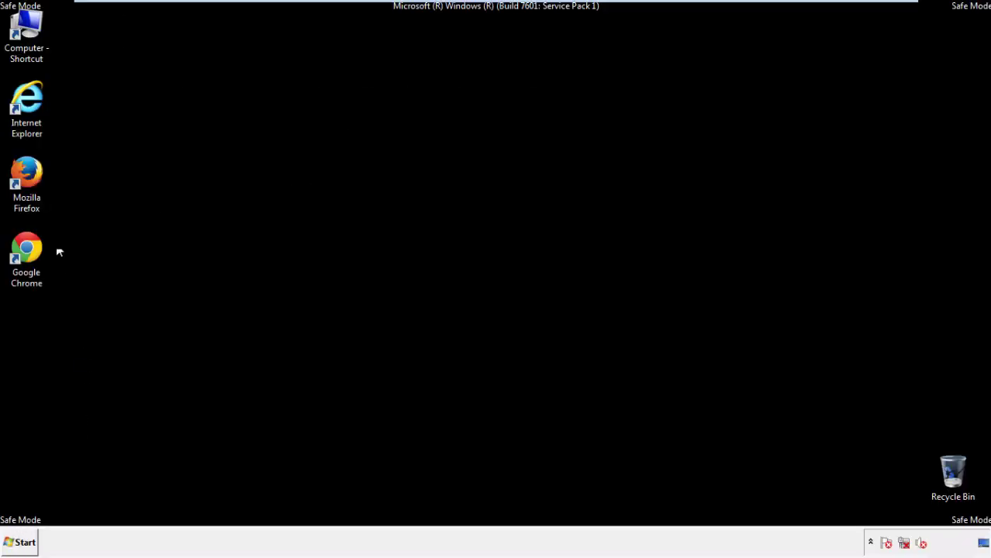
Launch Firefox, decline the default-browser prompt, and keep the menu bar visible.
double_click(35, 180)
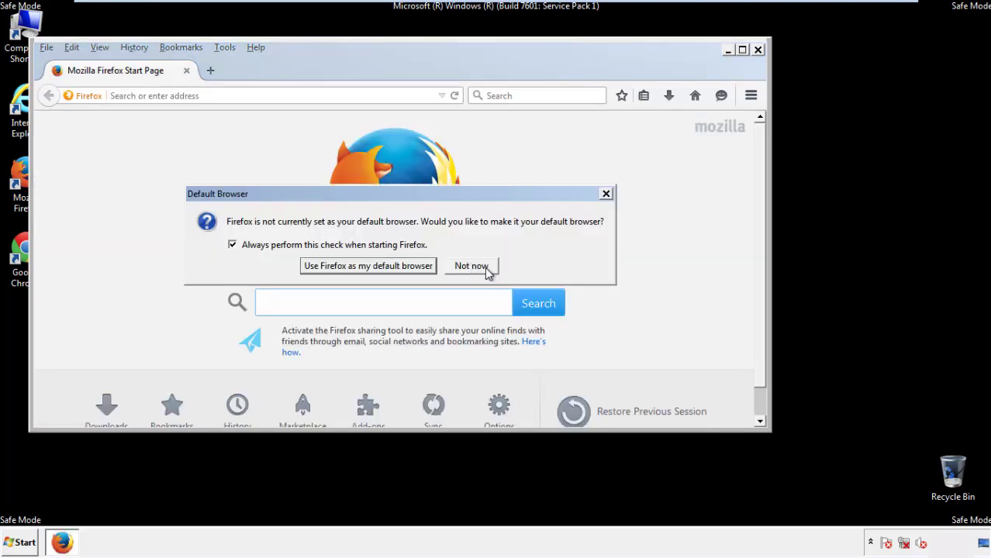
left_click(484, 266)
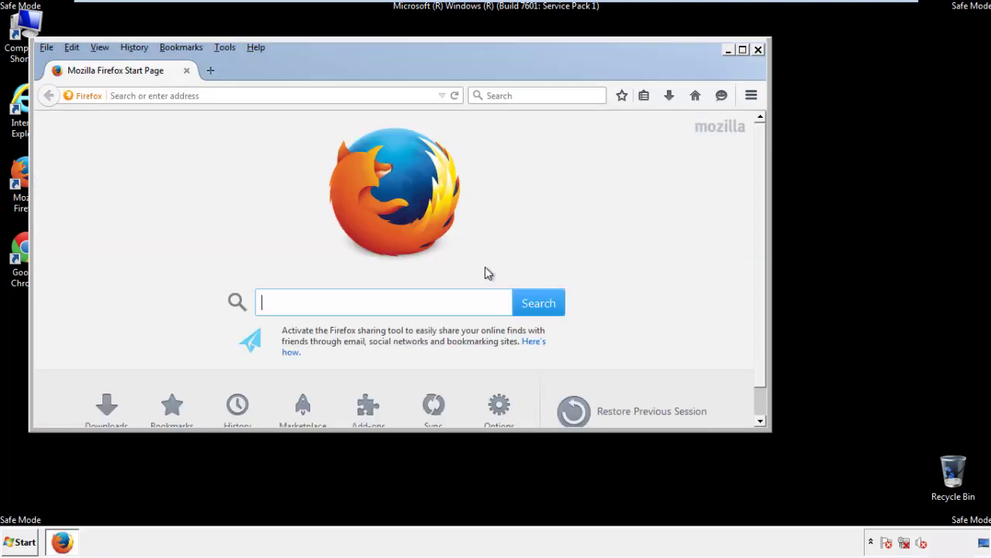
right_click(305, 68)
left_click(333, 118)
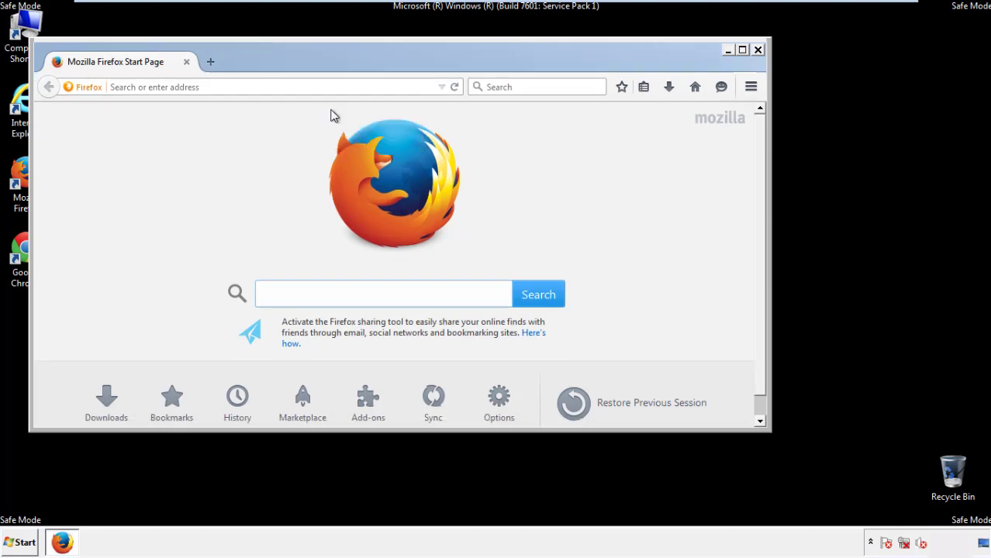
right_click(313, 67)
left_click(323, 120)
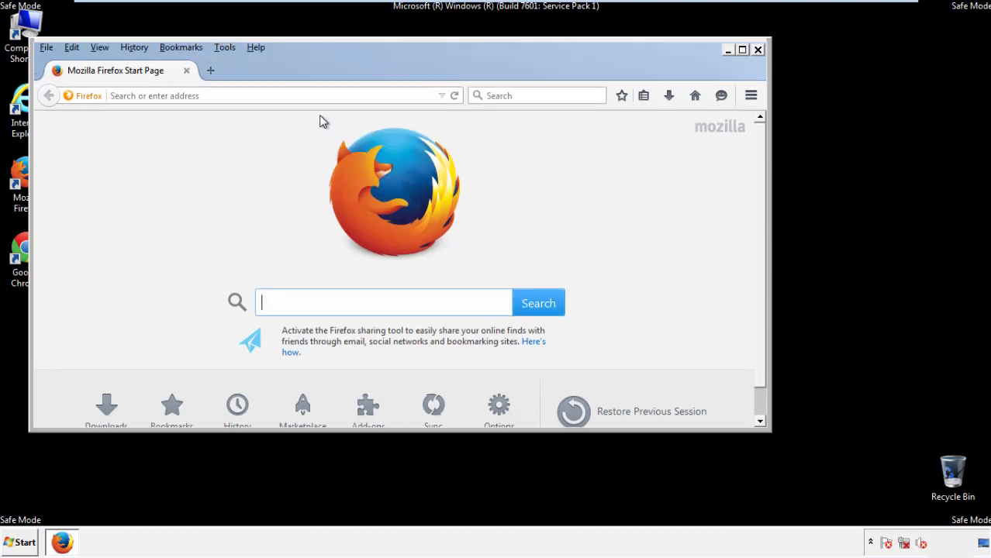
Clear Firefox history for Everything, including offline website data and site preferences.
left_click(139, 49)
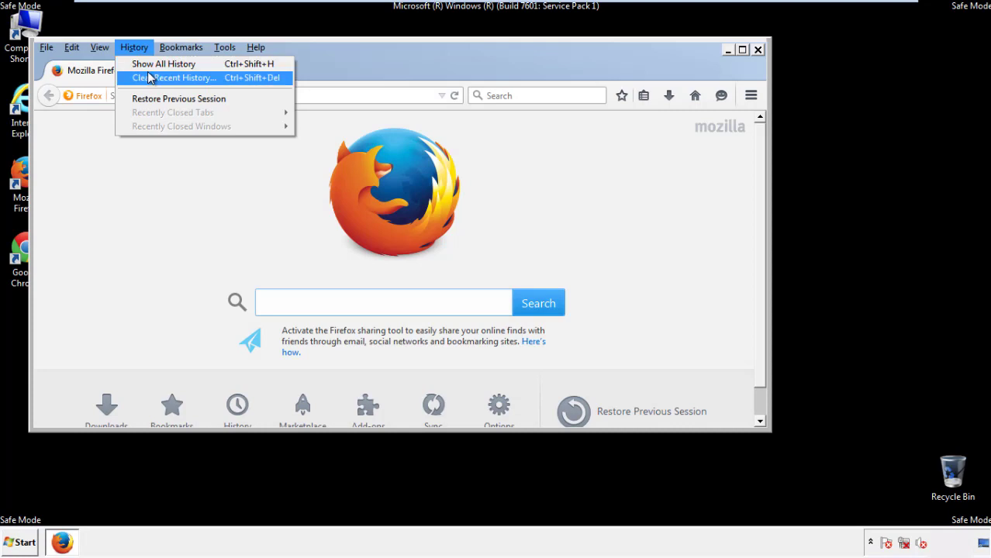
left_click(149, 77)
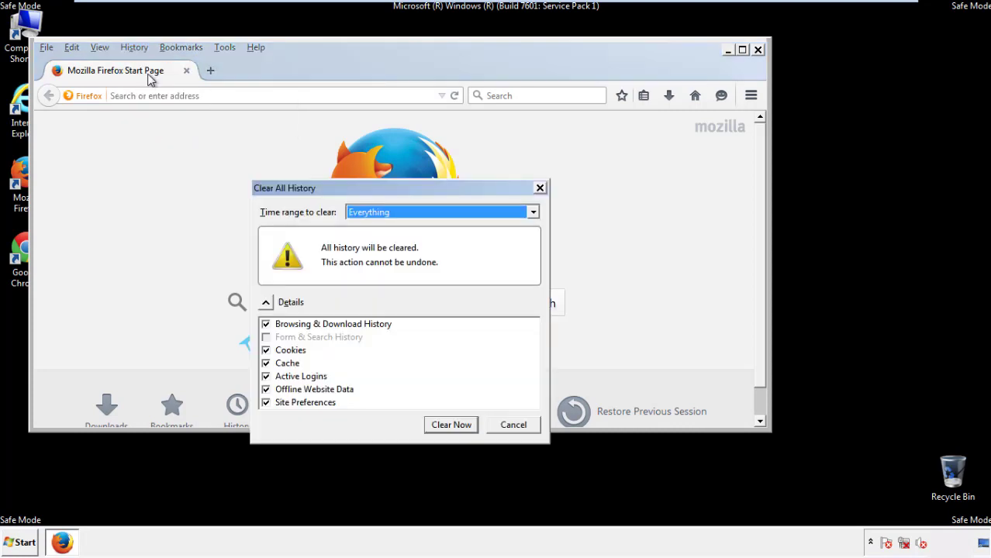
left_click(368, 212)
left_click(372, 291)
left_click(265, 389)
left_click(265, 389)
left_click(266, 403)
left_click(266, 402)
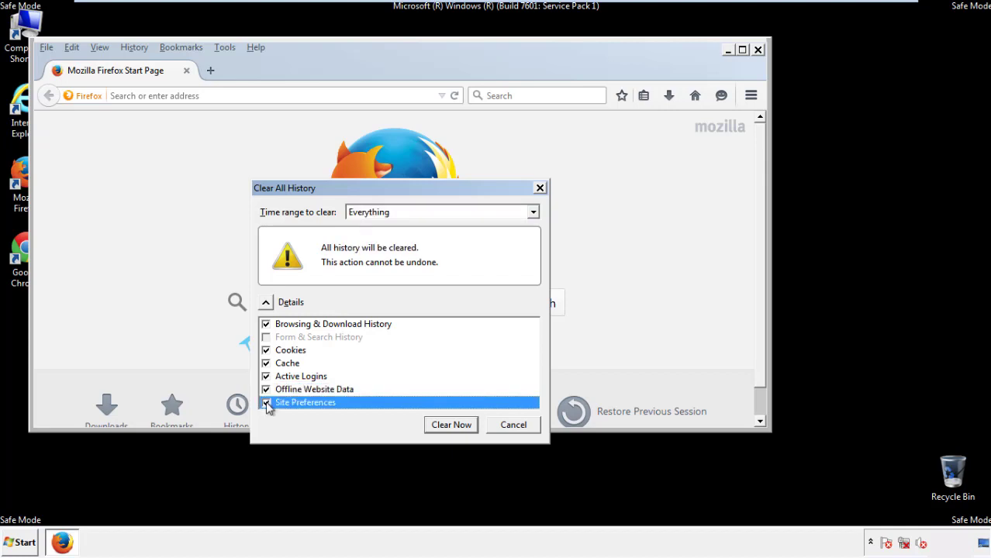
left_click(450, 425)
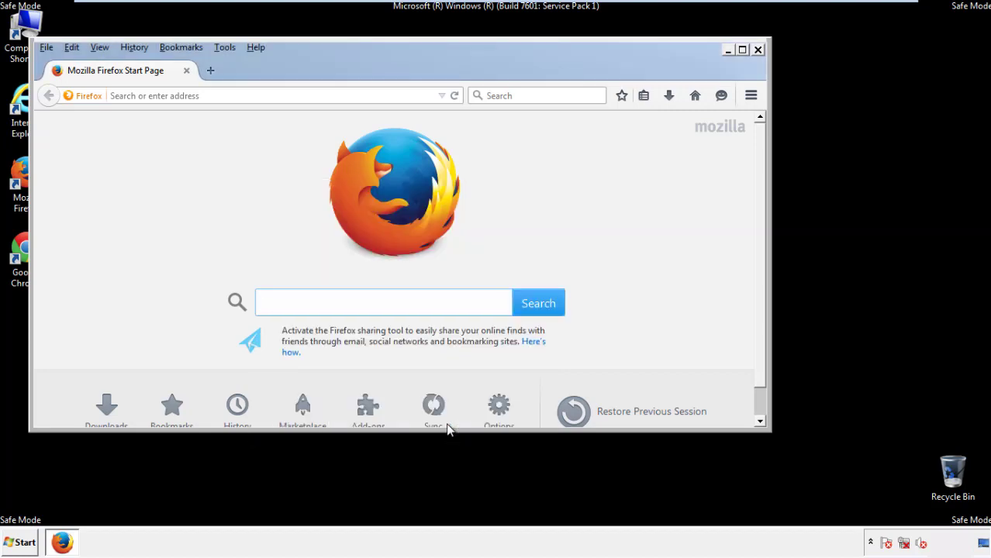
Refresh Firefox to its default settings from the Troubleshooting Information page.
left_click(255, 48)
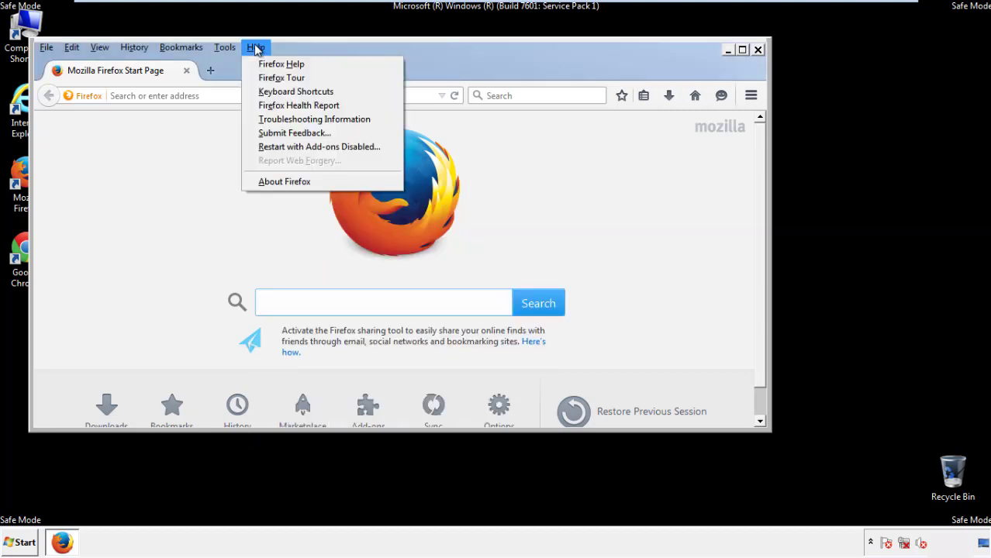
left_click(287, 119)
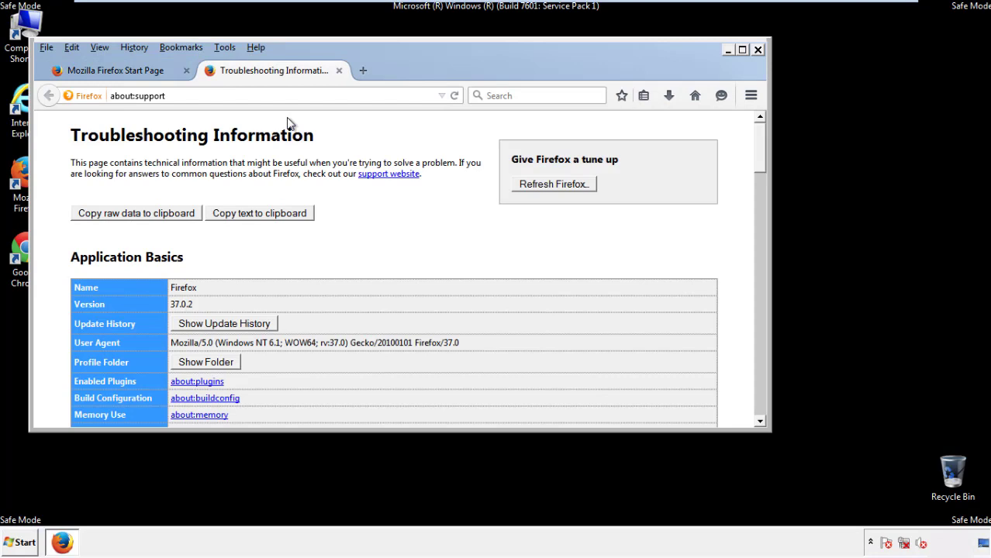
left_click(575, 188)
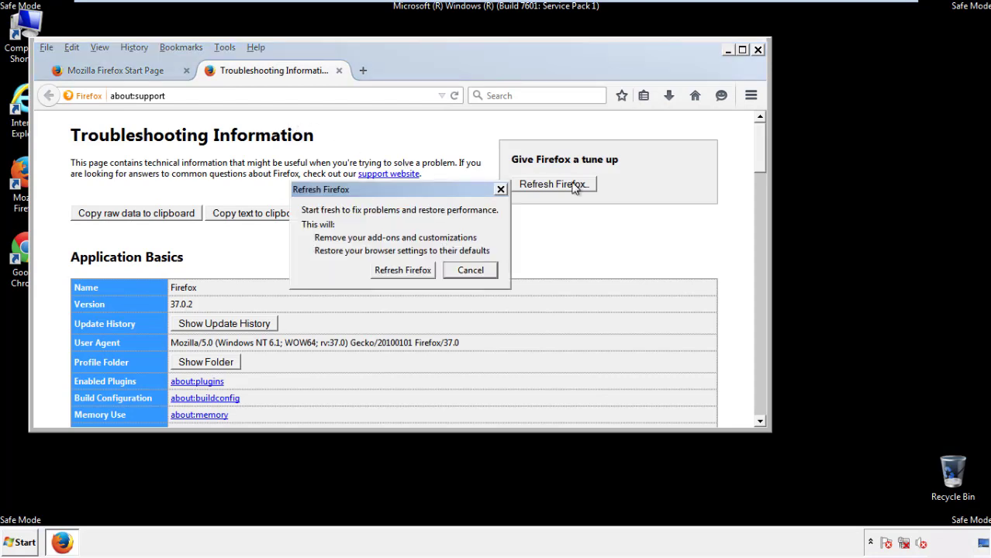
left_click(402, 270)
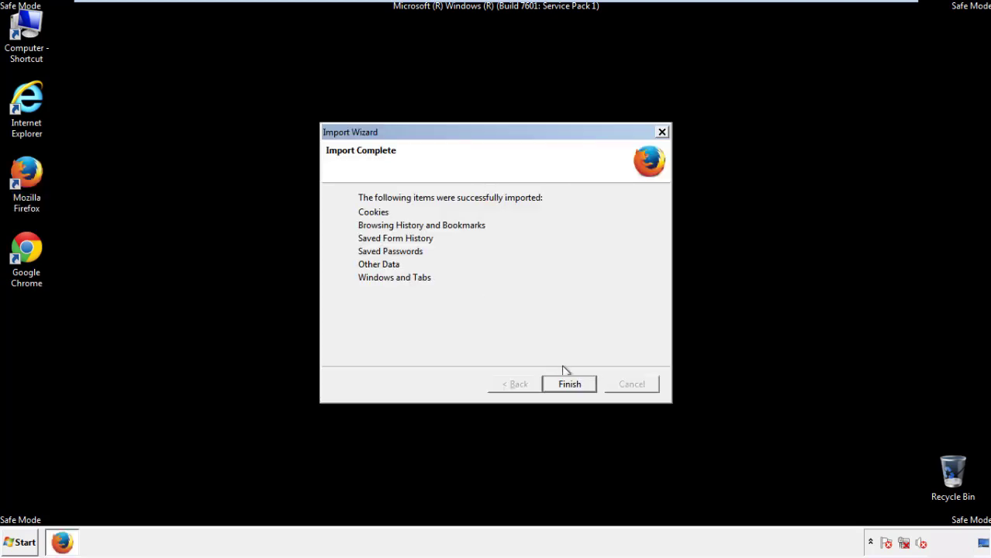
Finish the refresh, decline the default-browser prompt and close Firefox.
left_click(569, 385)
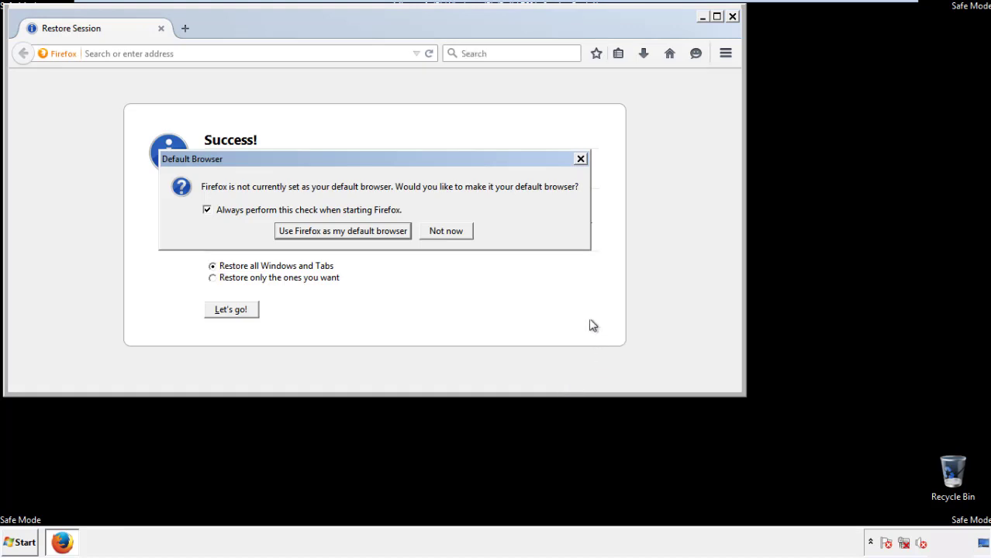
left_click(446, 231)
left_click(732, 16)
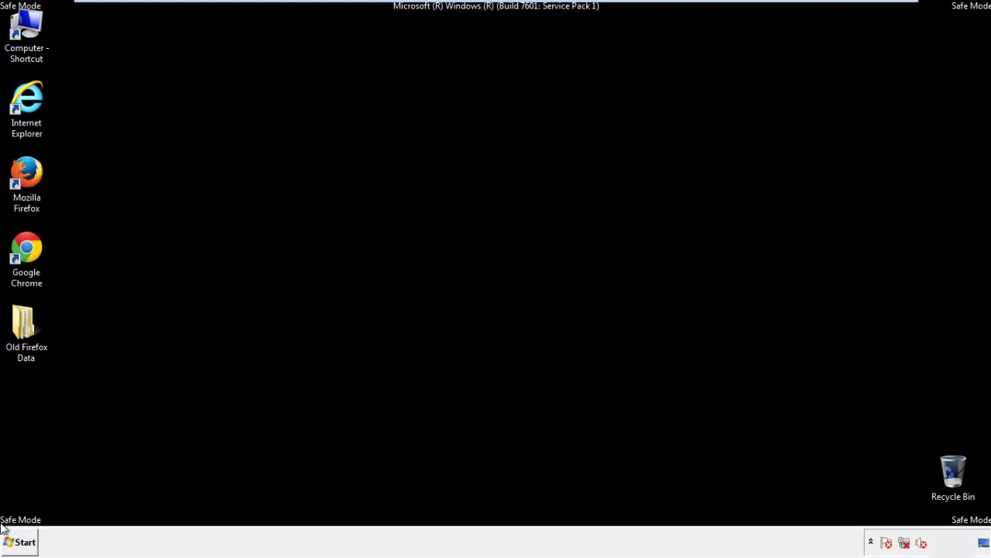
left_click(23, 246)
Launch Chrome, dismiss the default-browser prompt, and reach Clear browsing data via Settings' History page.
double_click(23, 246)
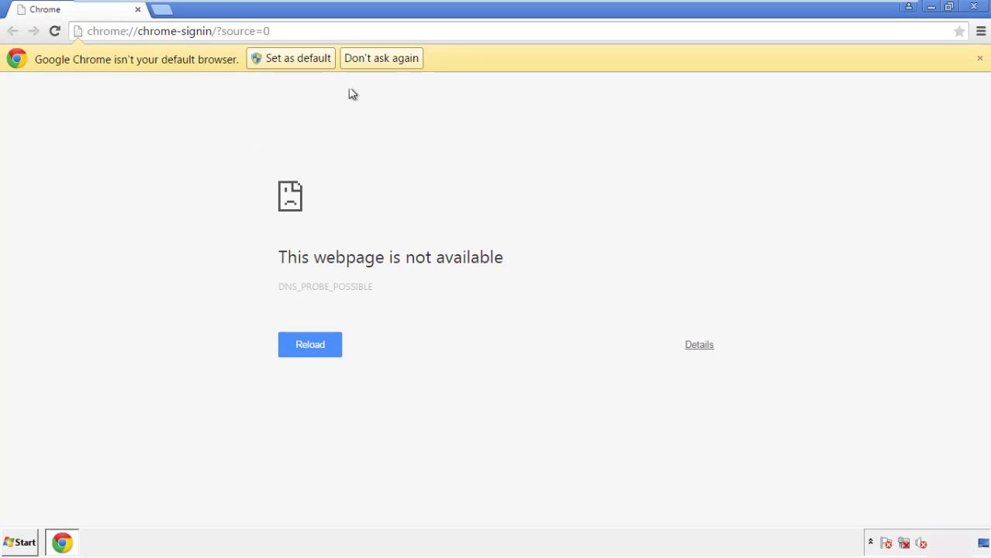
left_click(399, 60)
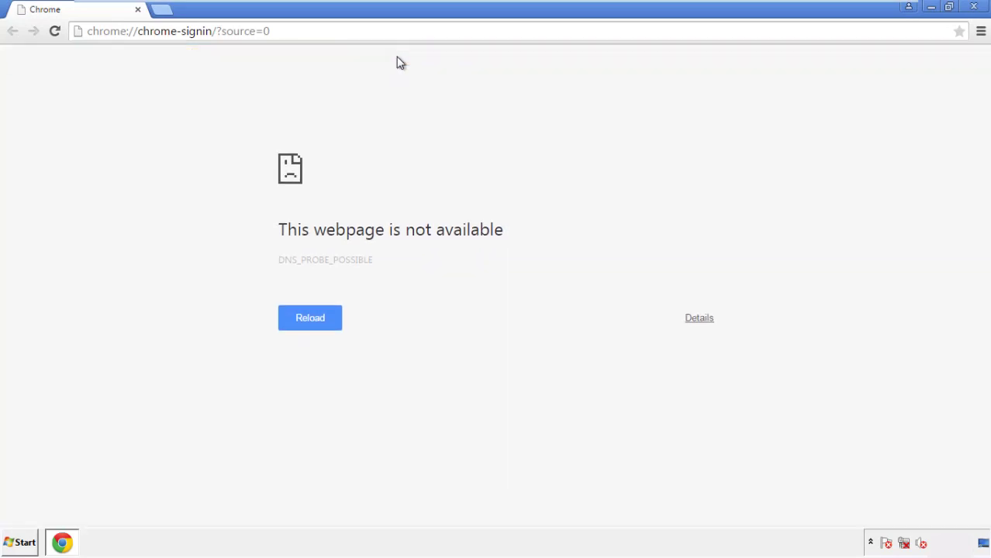
left_click(981, 32)
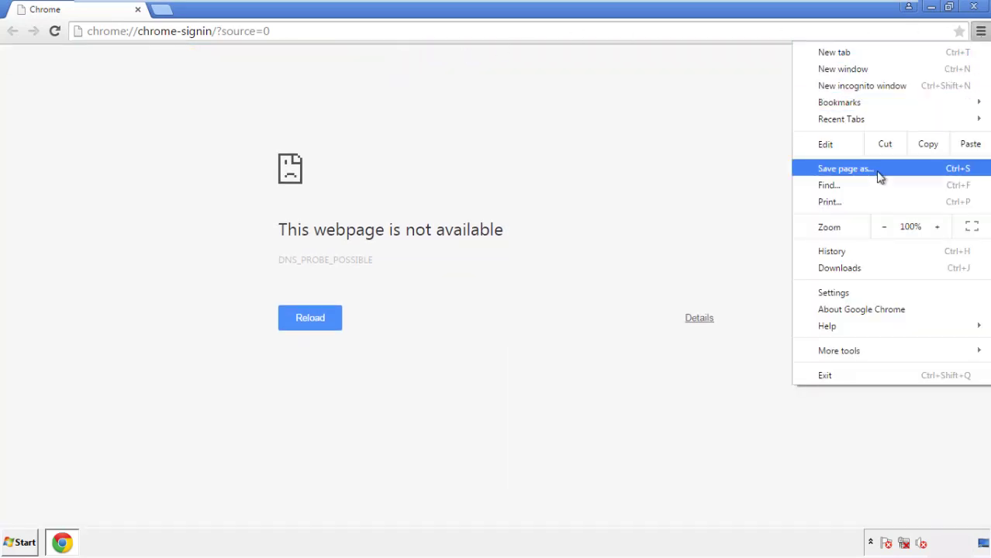
left_click(837, 293)
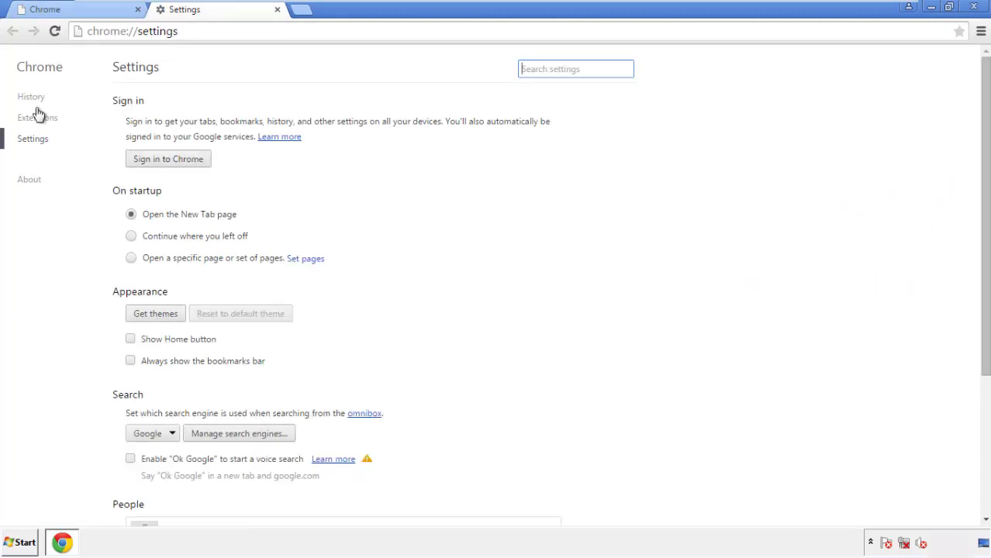
left_click(31, 97)
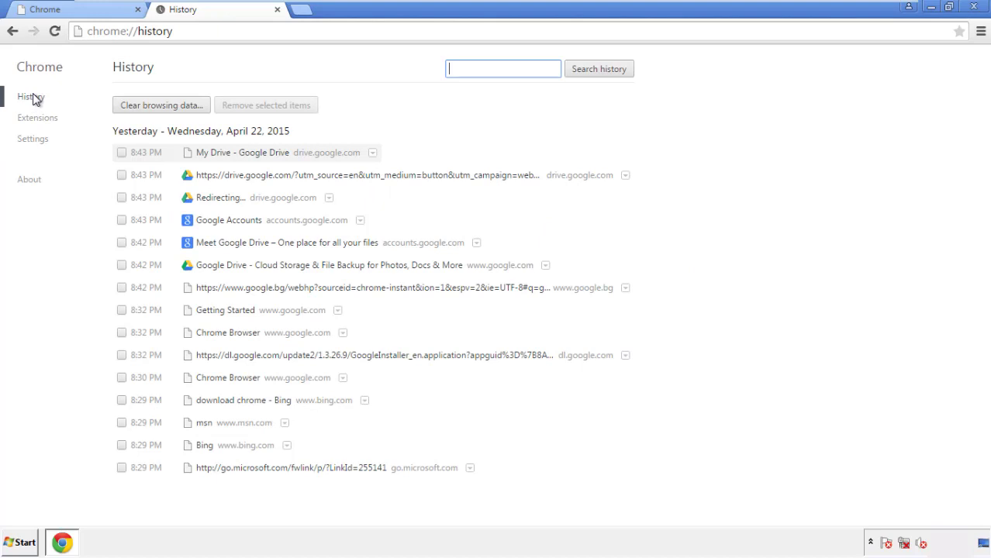
left_click(148, 109)
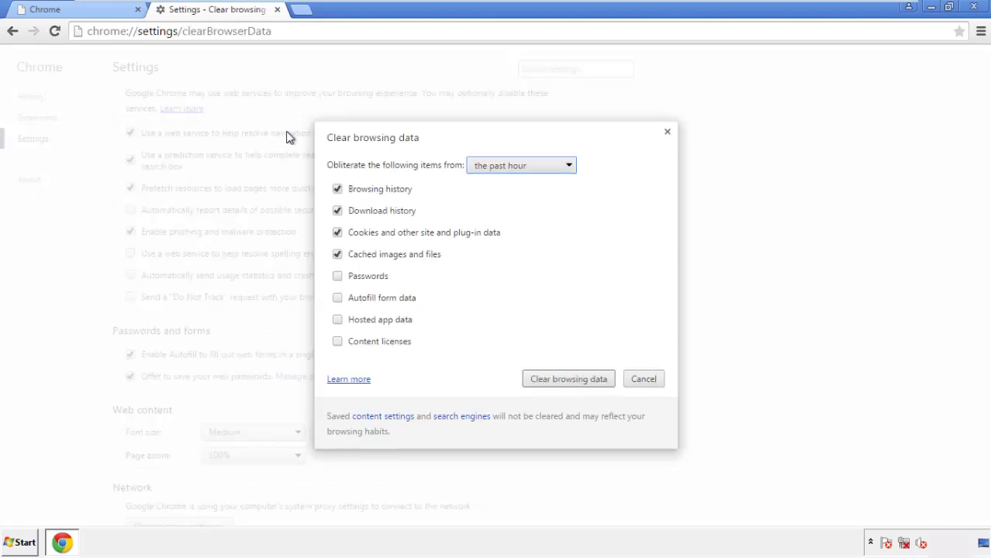
Clear Chrome browsing data from the beginning of time, including autofill form data.
left_click(500, 167)
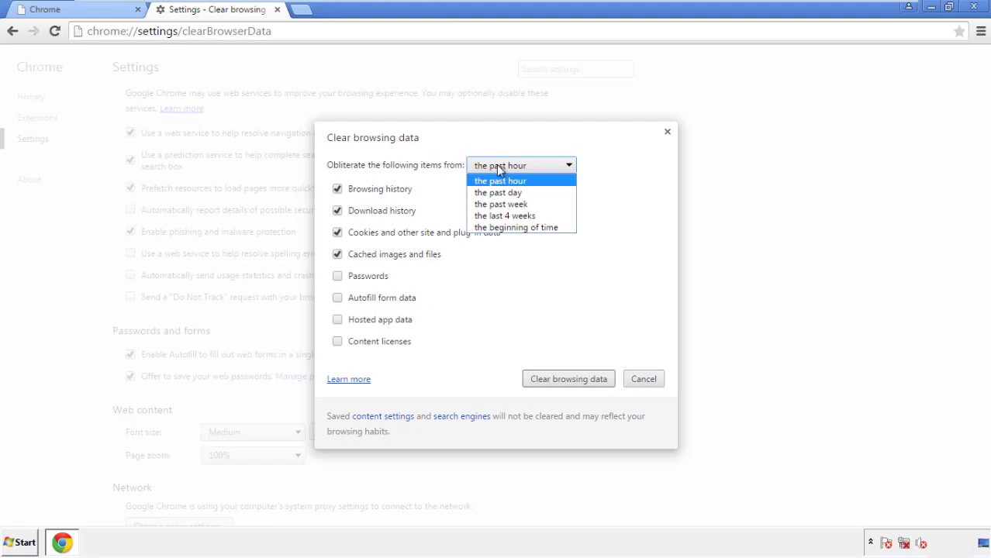
left_click(496, 228)
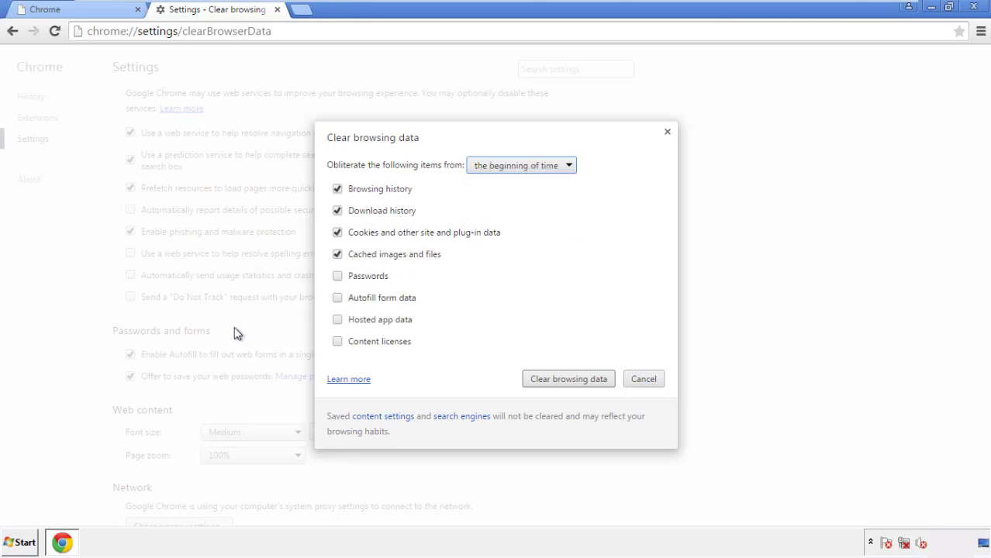
left_click(343, 301)
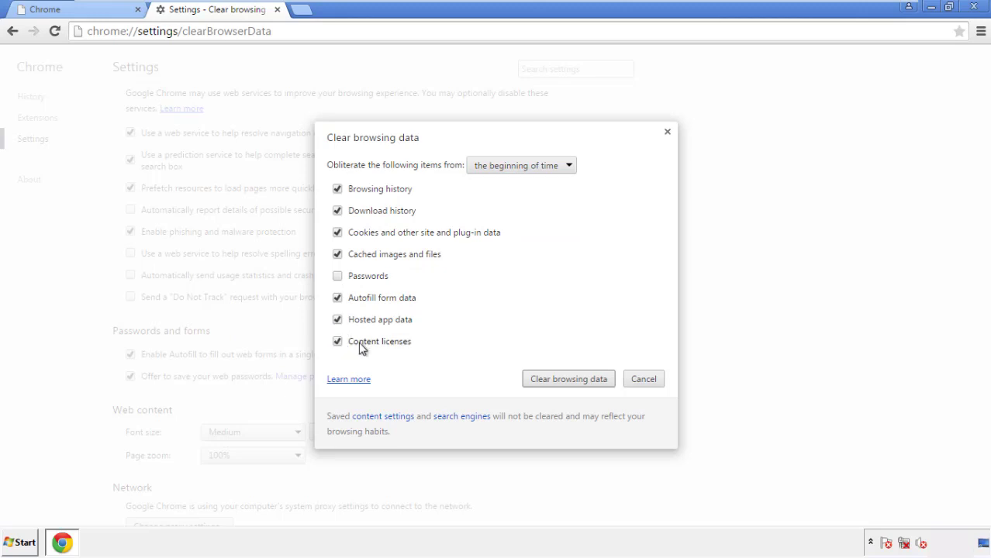
left_click(556, 381)
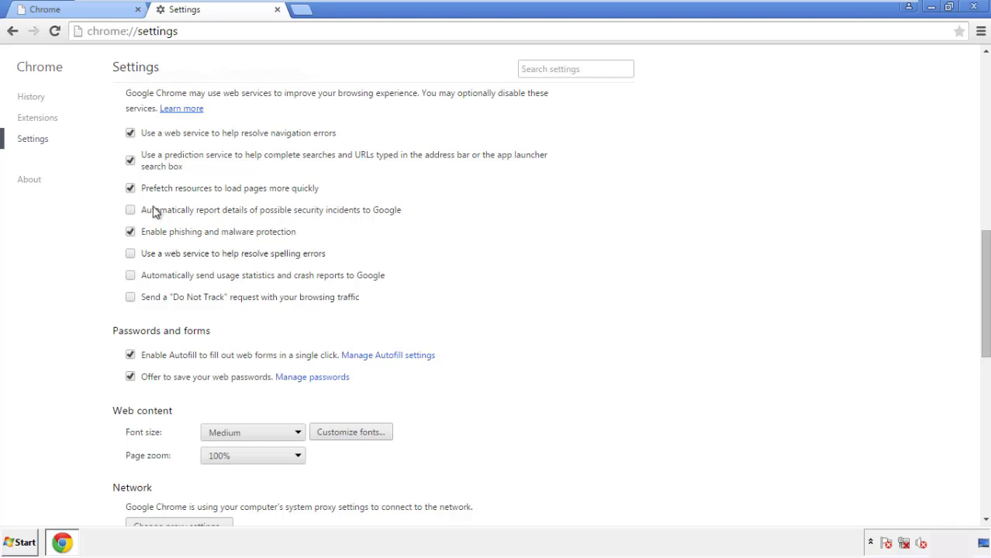
Reset Chrome's settings to their original defaults and close the browser.
left_click_drag(984, 246, 966, 432)
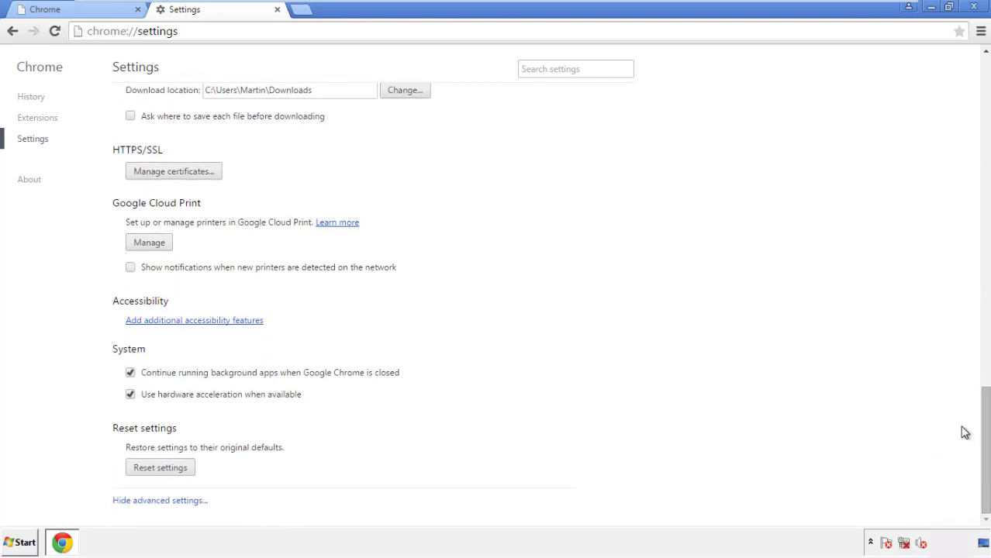
left_click(187, 470)
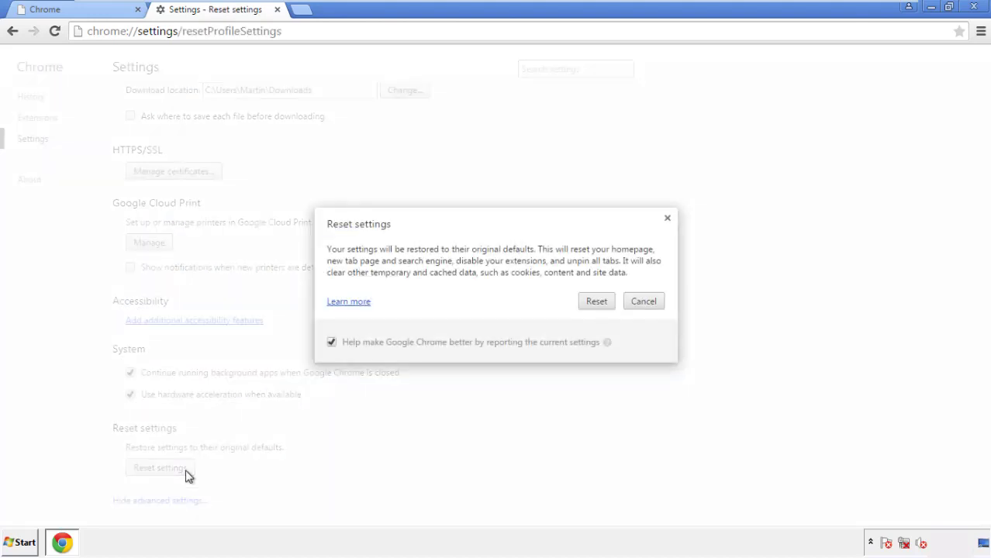
left_click(596, 301)
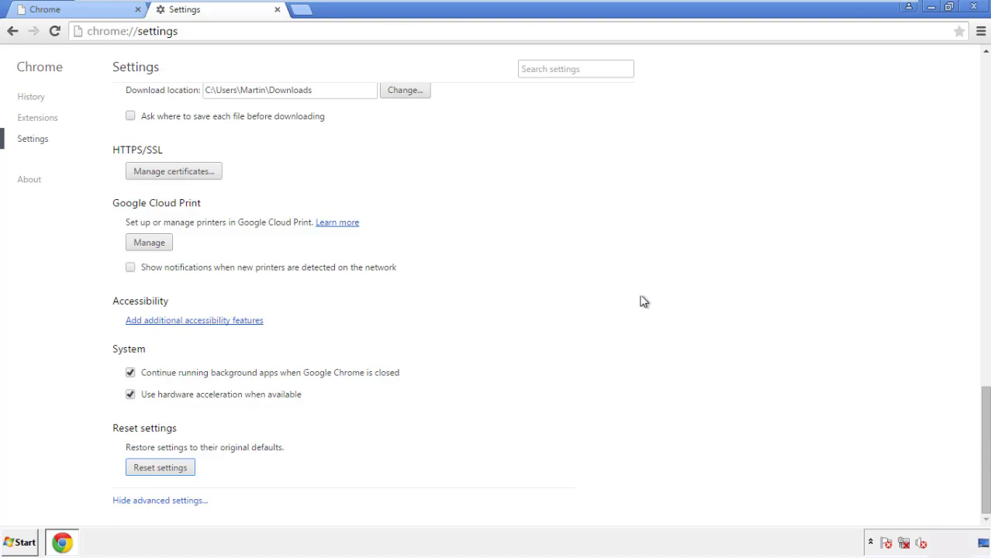
left_click(974, 6)
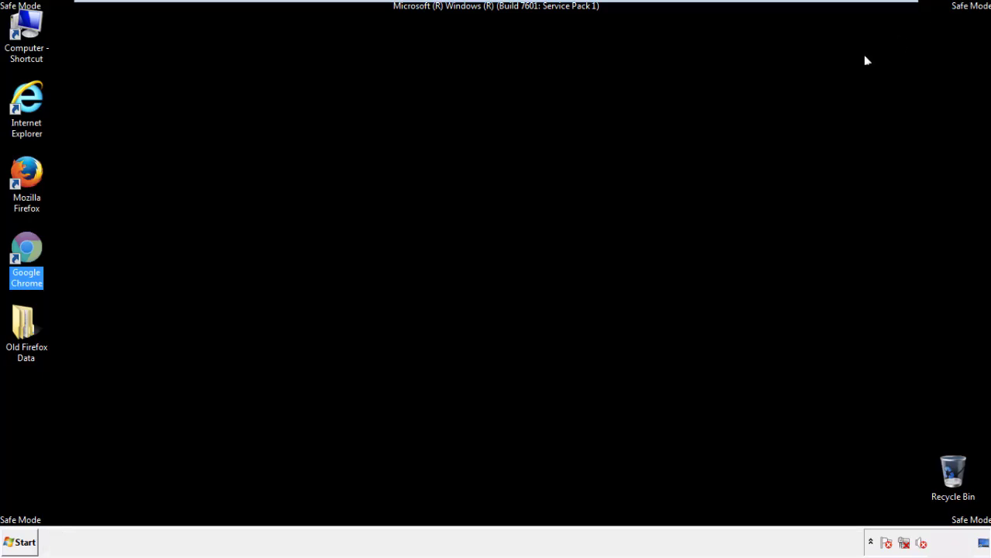
Deselect the desktop icons and launch Mozilla Firefox from its desktop shortcut.
left_click(534, 250)
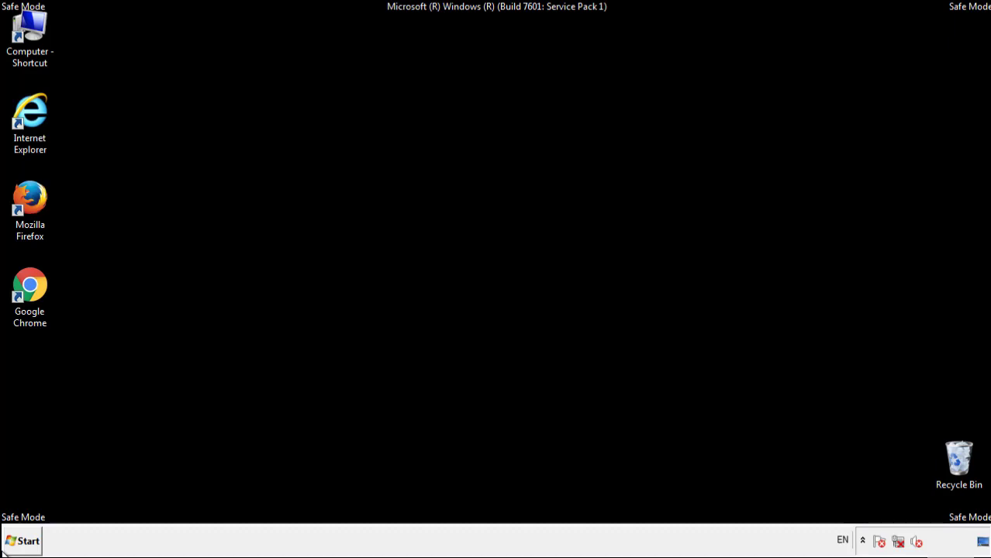
double_click(39, 194)
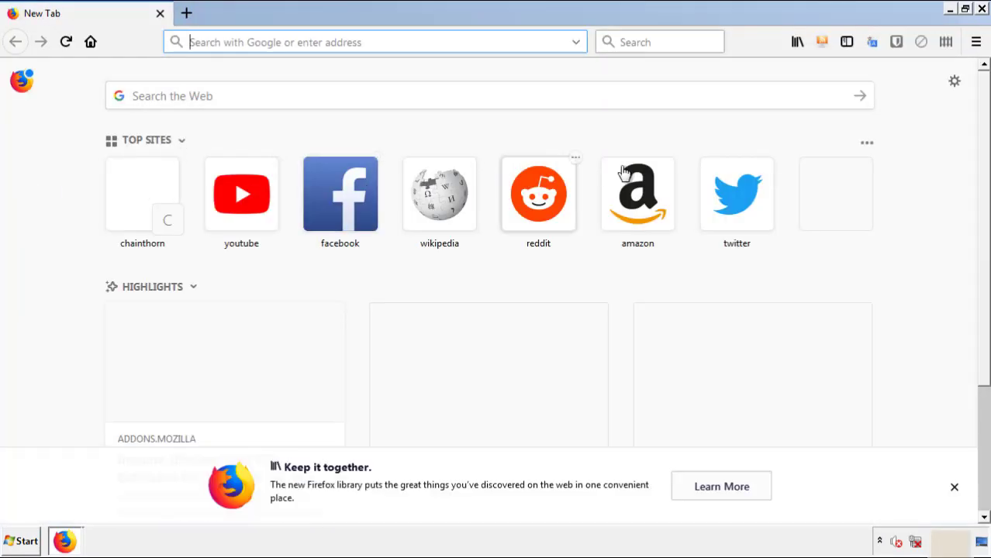
Remove the Search Mine extension from Firefox's Add-ons list and close Firefox.
left_click(975, 42)
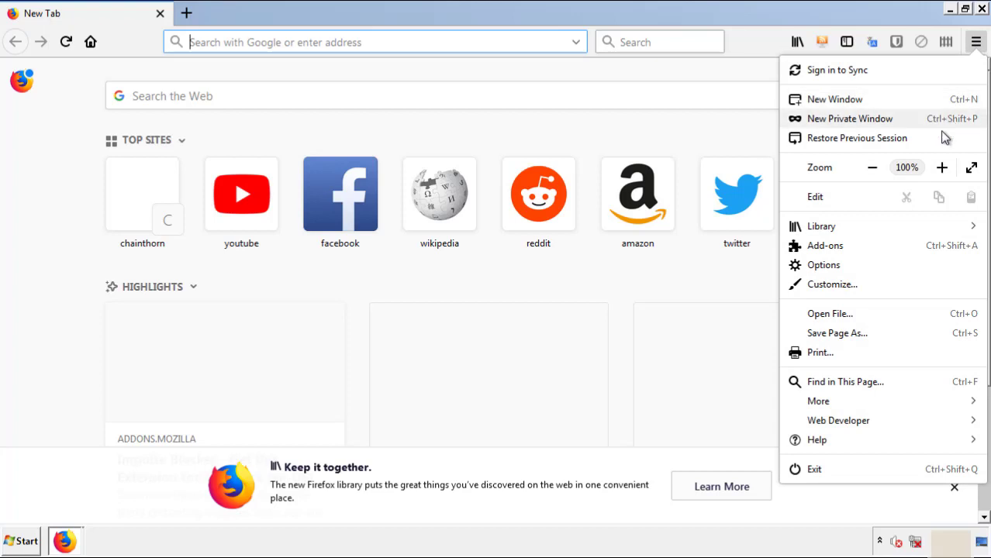
left_click(913, 250)
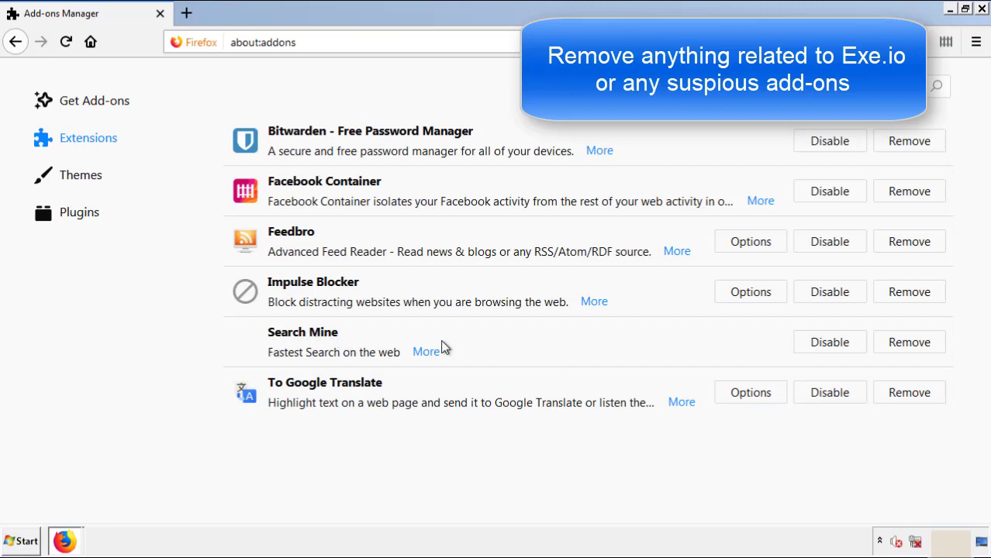
left_click(905, 346)
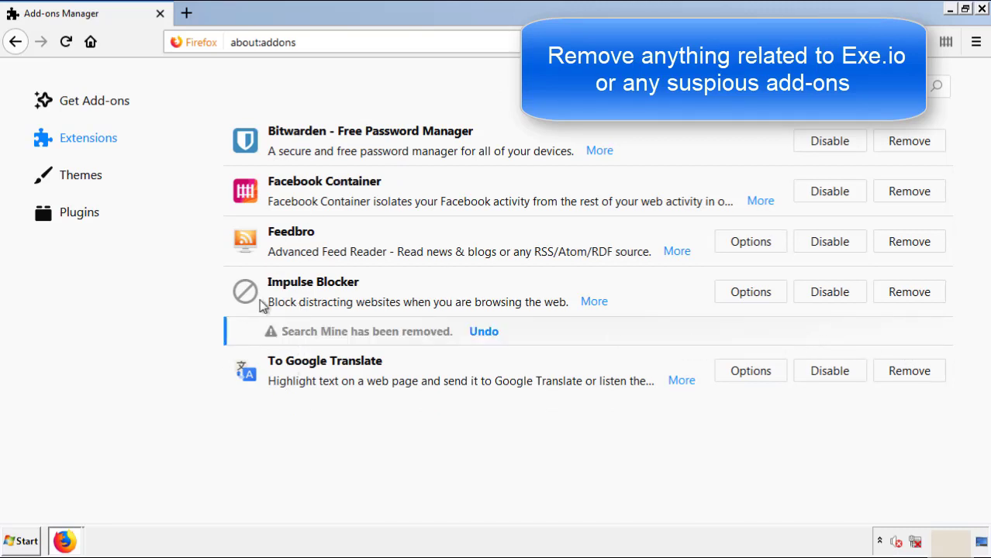
left_click(982, 10)
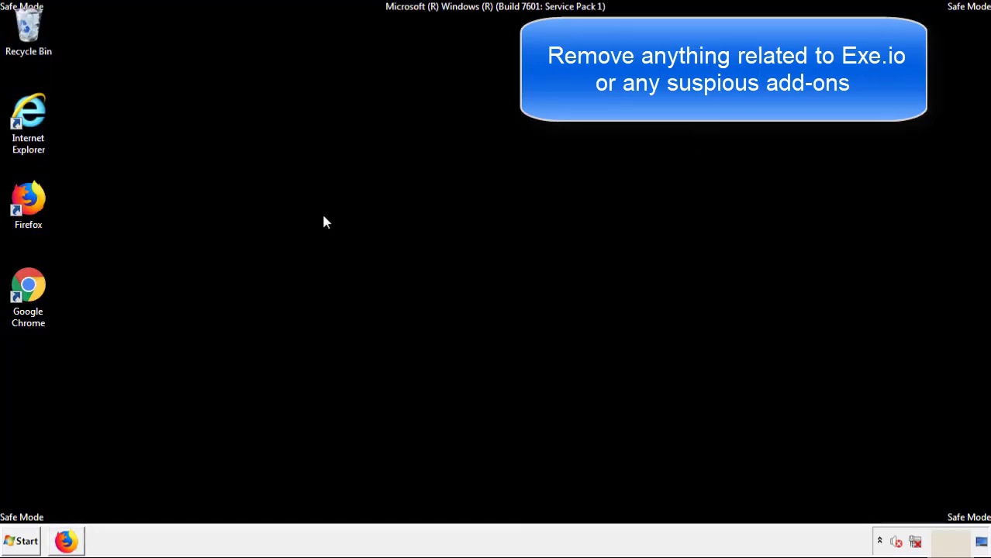
Remove and confirm removal of Search Mine in Chrome's Extensions page, then close Chrome and open Start.
double_click(28, 298)
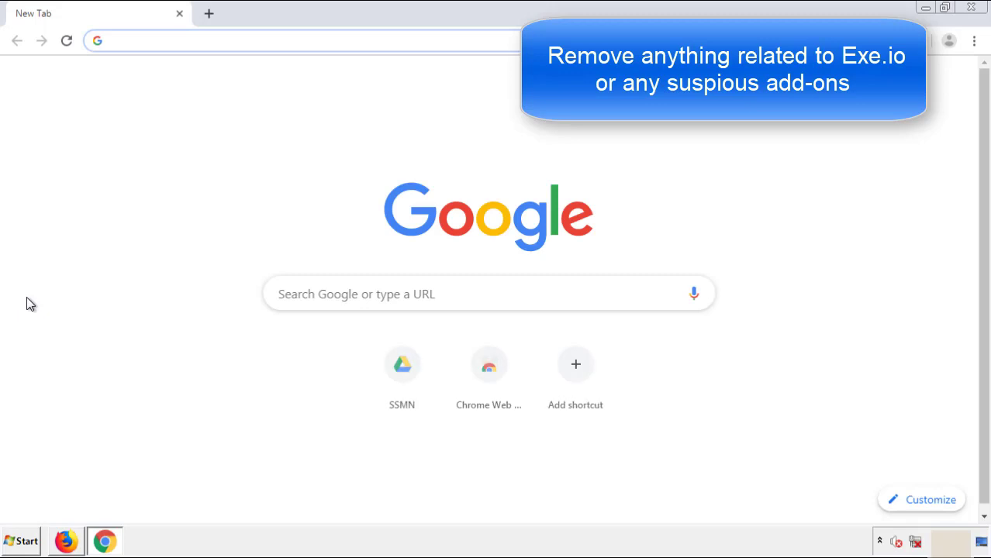
left_click(973, 40)
mouse_move(886, 272)
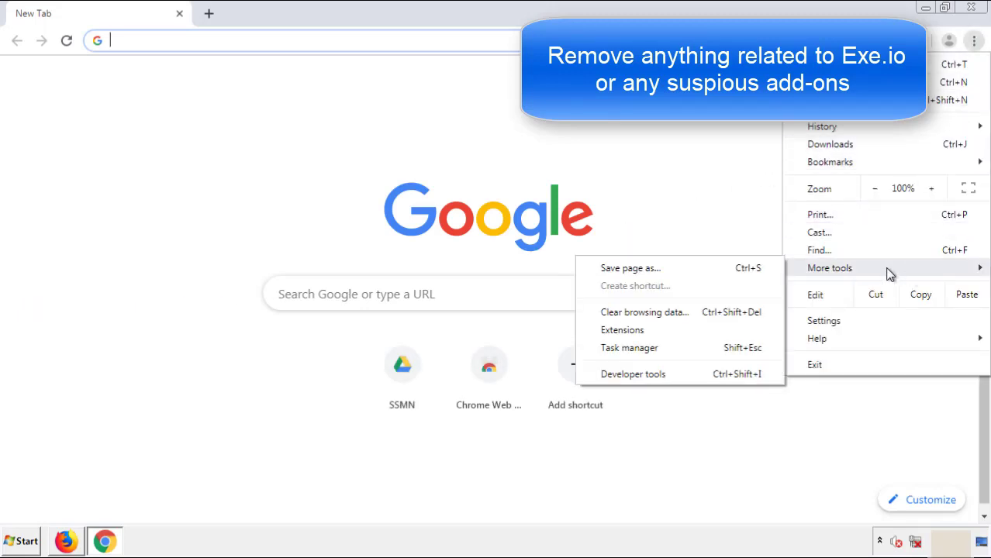
left_click(629, 329)
scroll(280, 258, "down", 5)
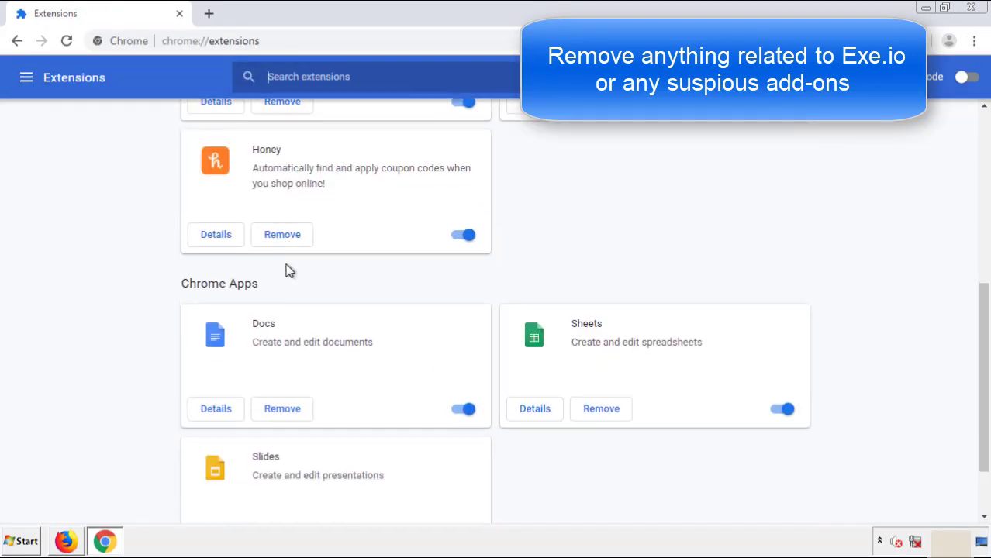
scroll(374, 284, "up", 5)
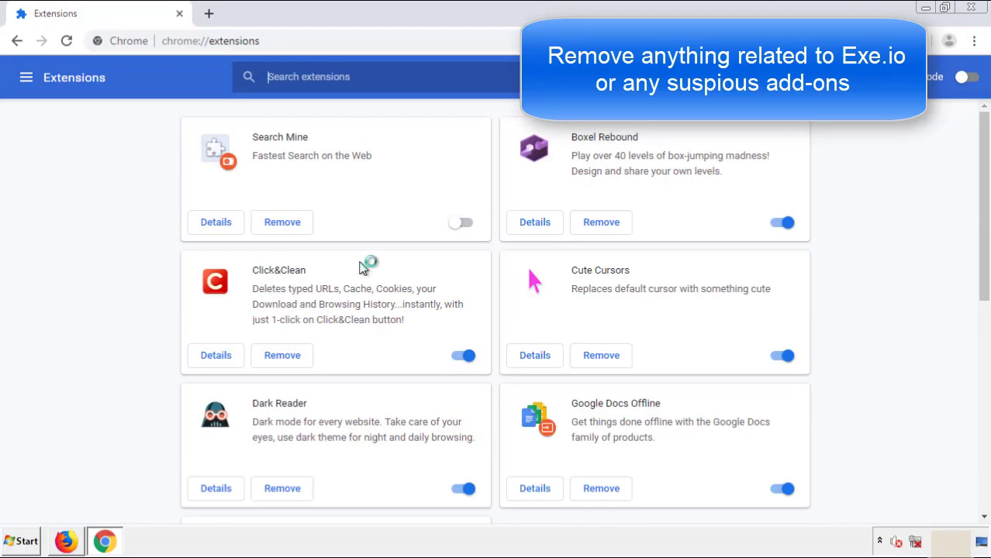
left_click(277, 226)
left_click(555, 126)
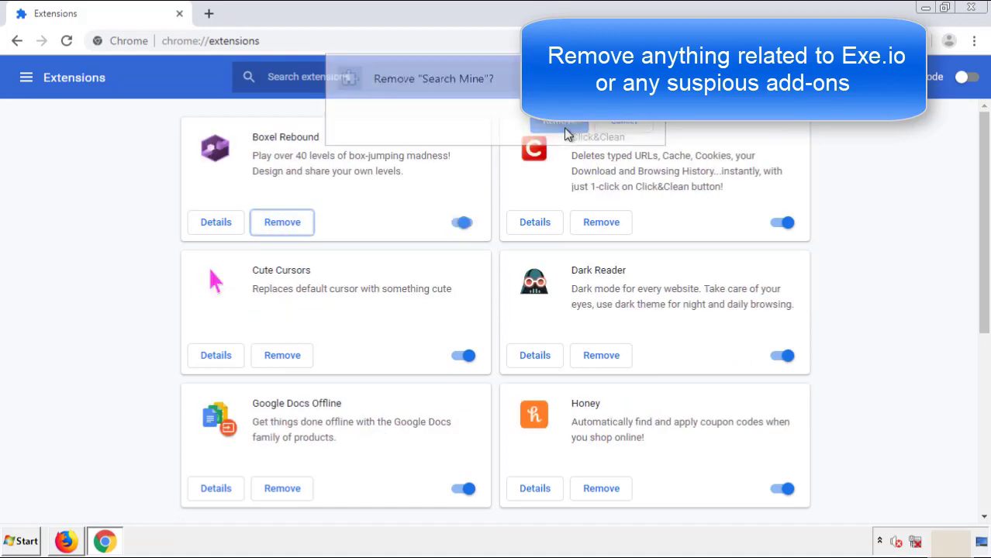
left_click(979, 11)
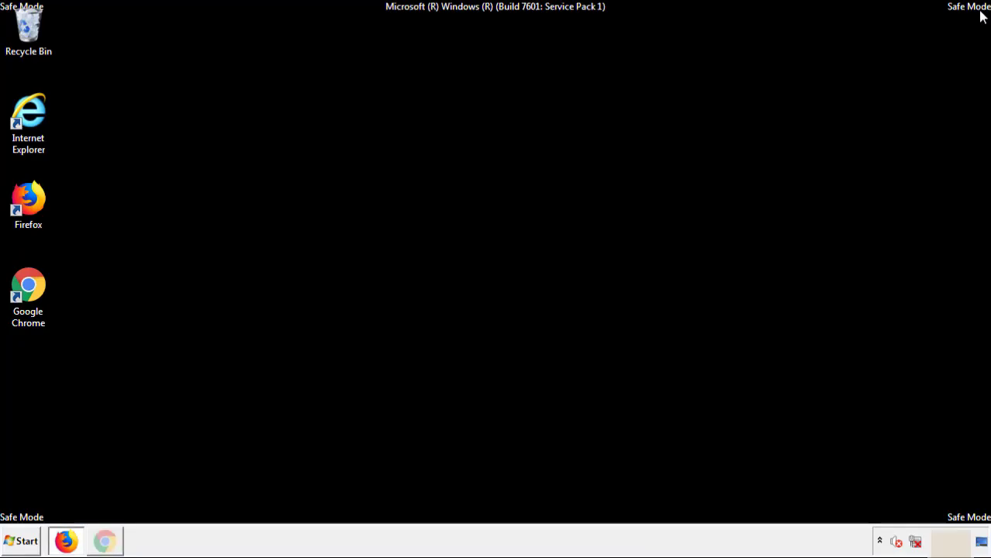
left_click(27, 545)
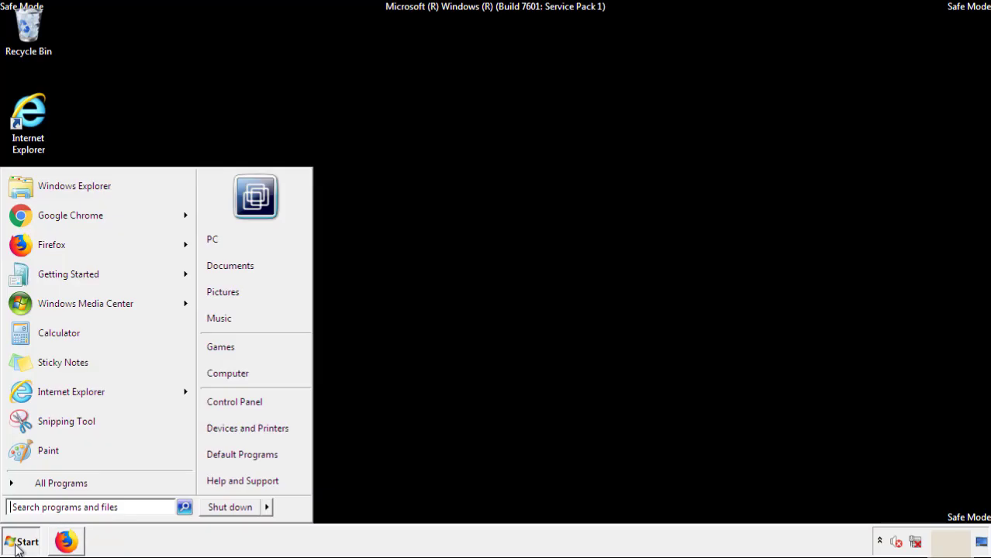